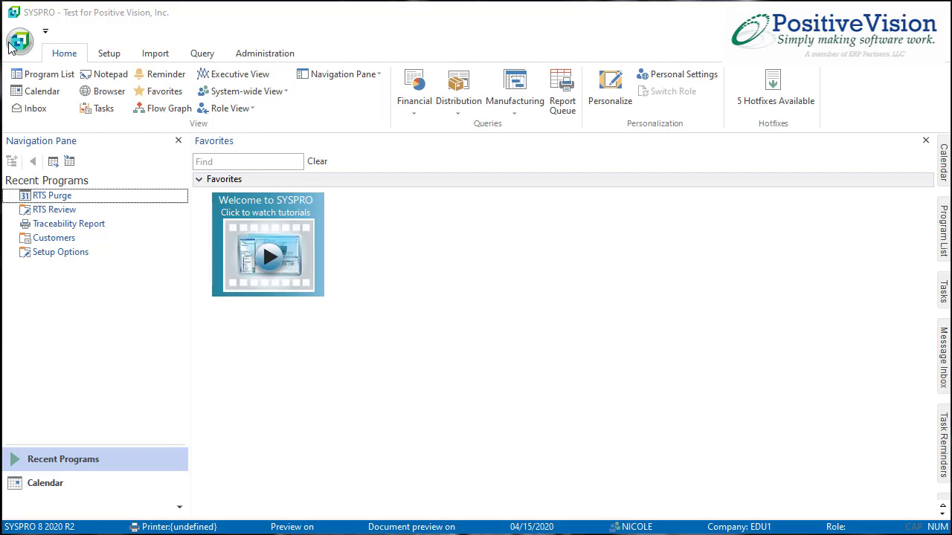
Step: Open workspace personalization and untick 'Tile bitmap across workspace' for the backdrop bitmap
{"action": "left_click", "coordinate": [15, 45]}
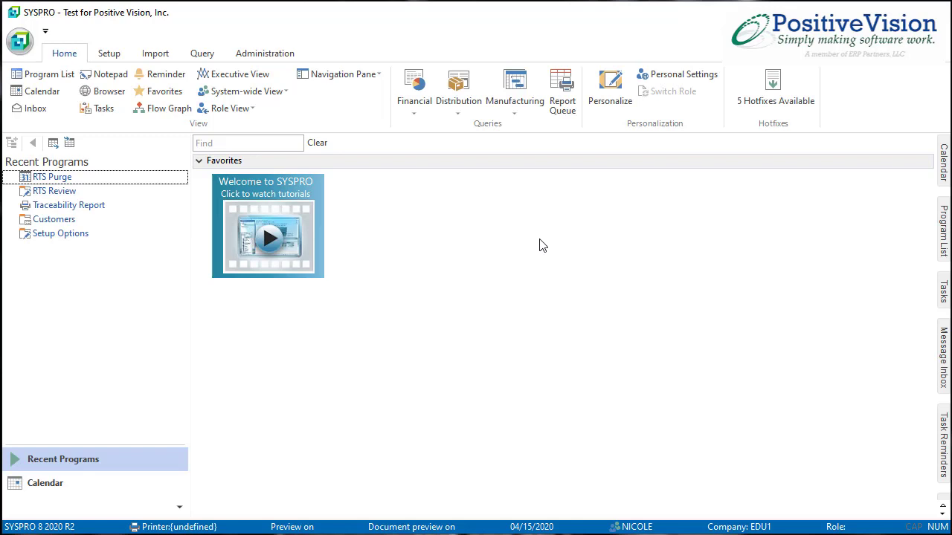
{"action": "left_click", "coordinate": [609, 93]}
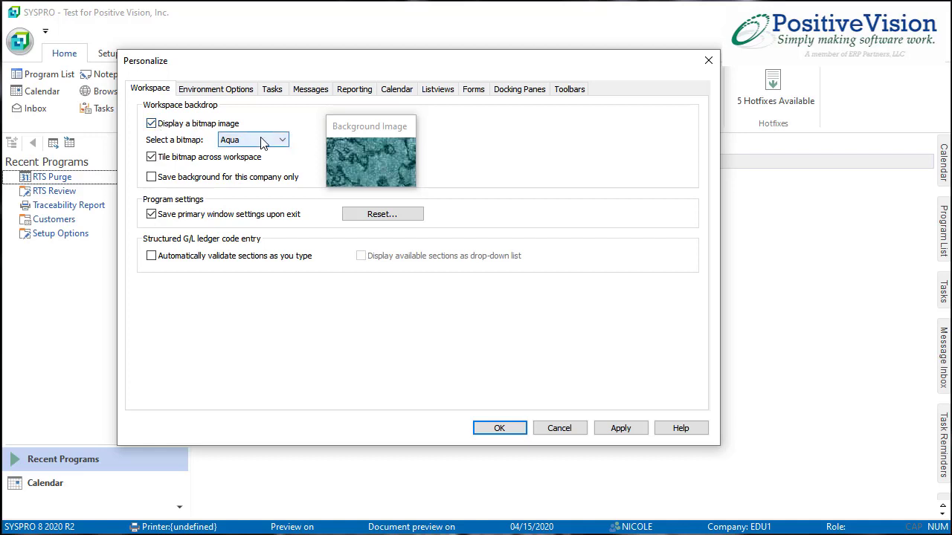
{"action": "left_click", "coordinate": [184, 164]}
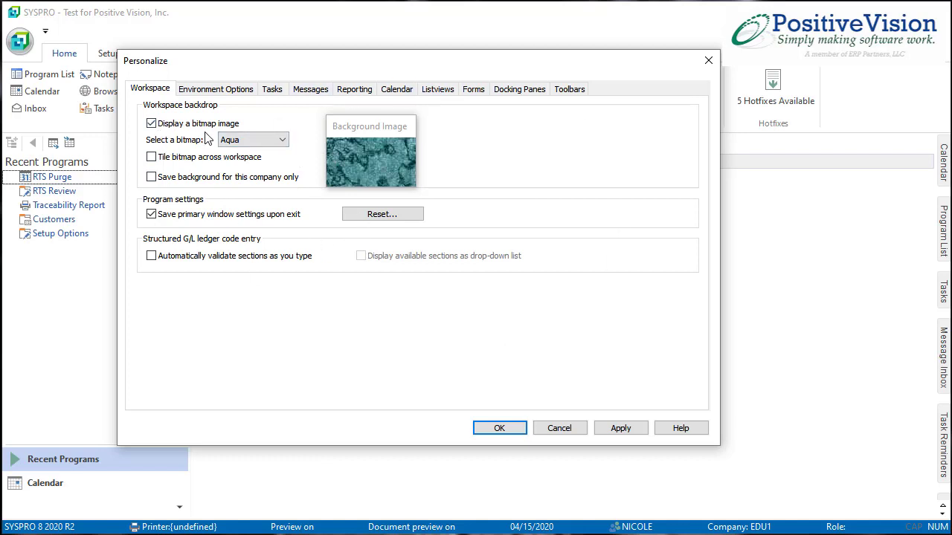
Step: Try BleachedWood as the backdrop bitmap, then cancel Personalize without keeping it
{"action": "left_click", "coordinate": [282, 141]}
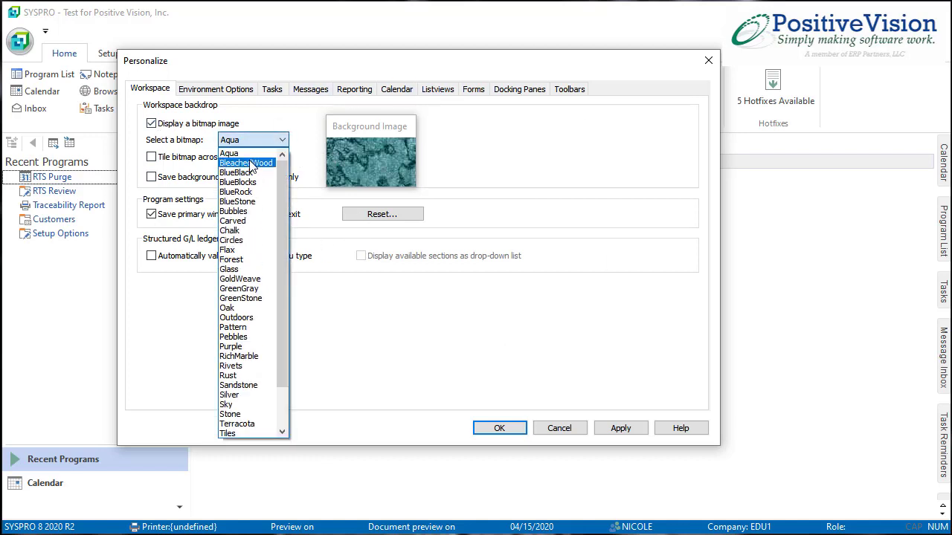
{"action": "left_click", "coordinate": [250, 164]}
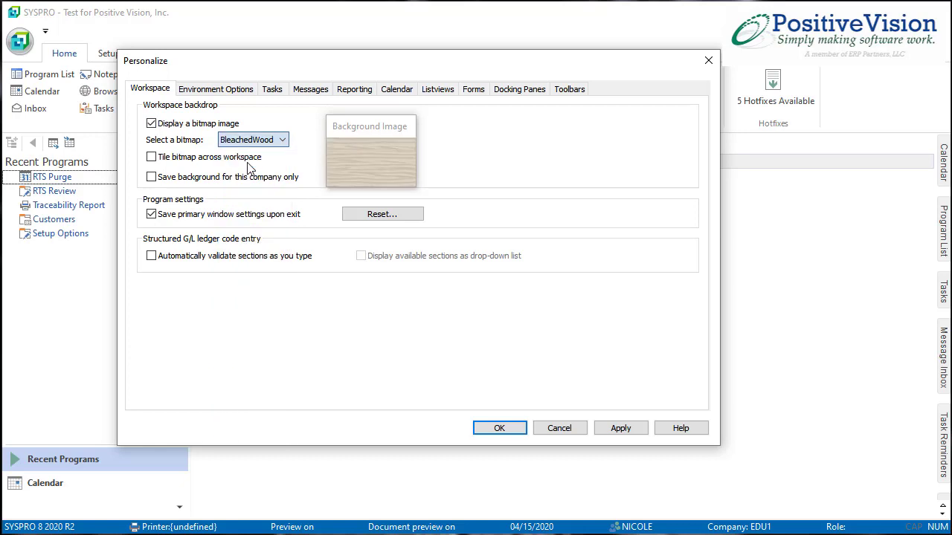
{"action": "left_click", "coordinate": [283, 142]}
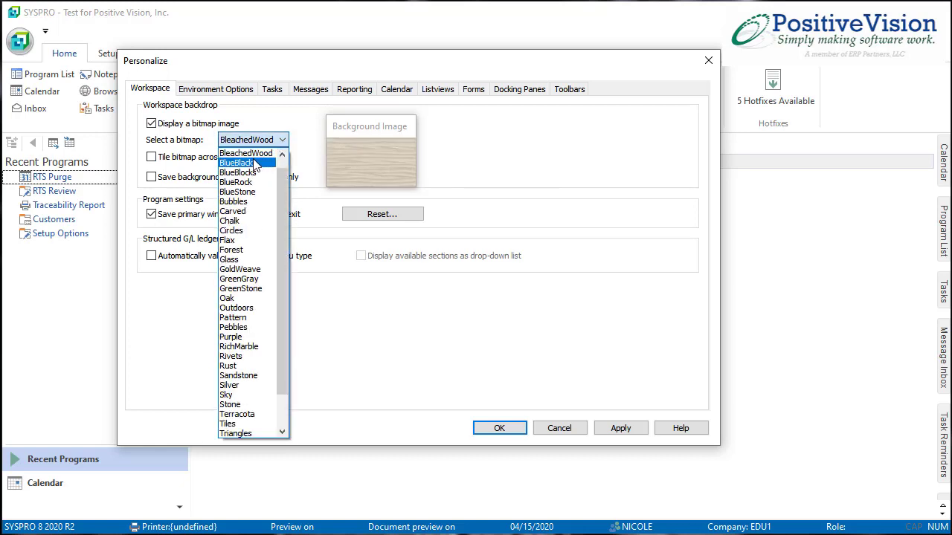
{"action": "left_click", "coordinate": [253, 154]}
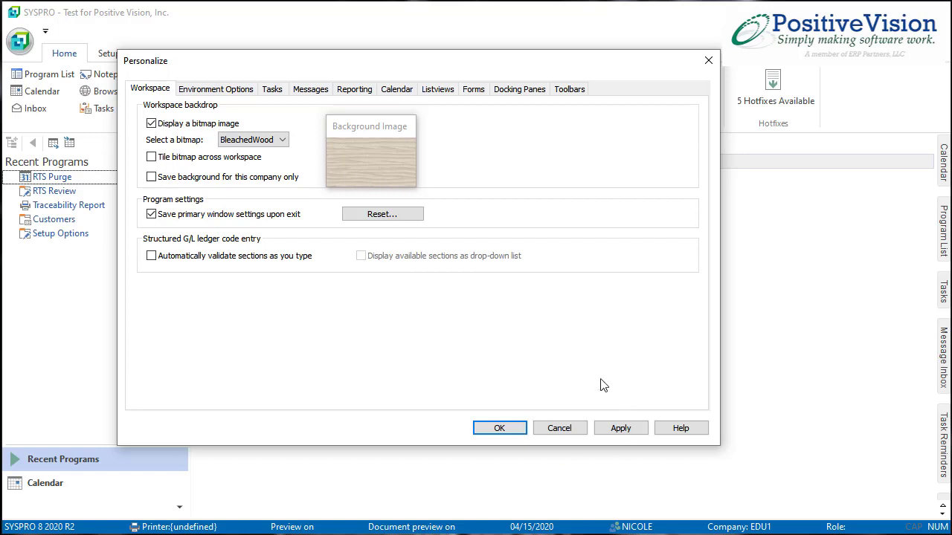
{"action": "left_click", "coordinate": [561, 429]}
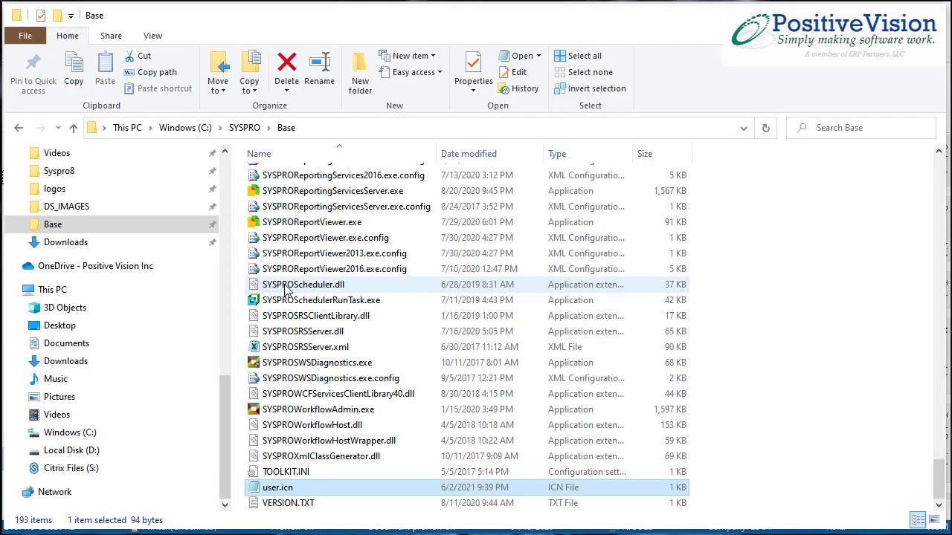
{"action": "left_click", "coordinate": [66, 209]}
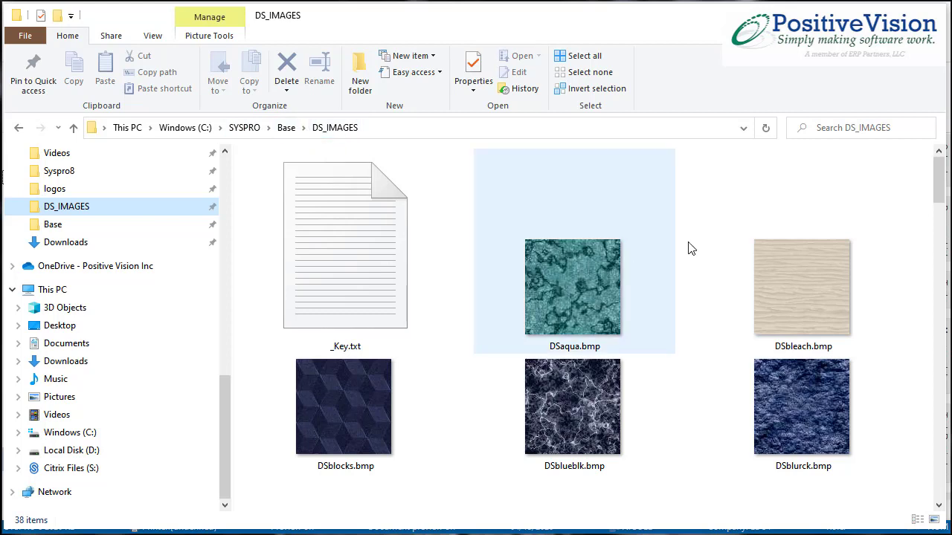
{"action": "left_click_drag", "start_coordinate": [941, 172], "coordinate": [940, 417]}
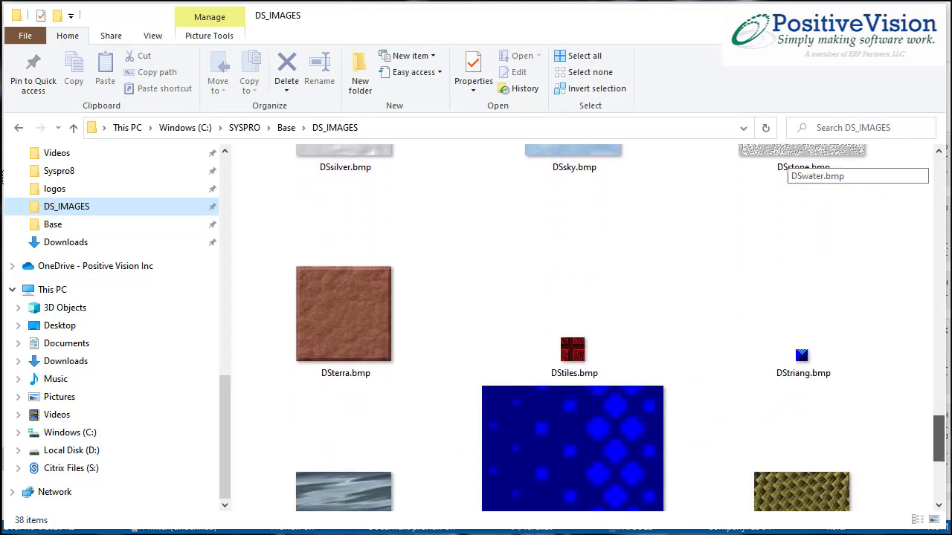
{"action": "scroll", "coordinate": [788, 160], "scroll_direction": "down", "scroll_amount": 3}
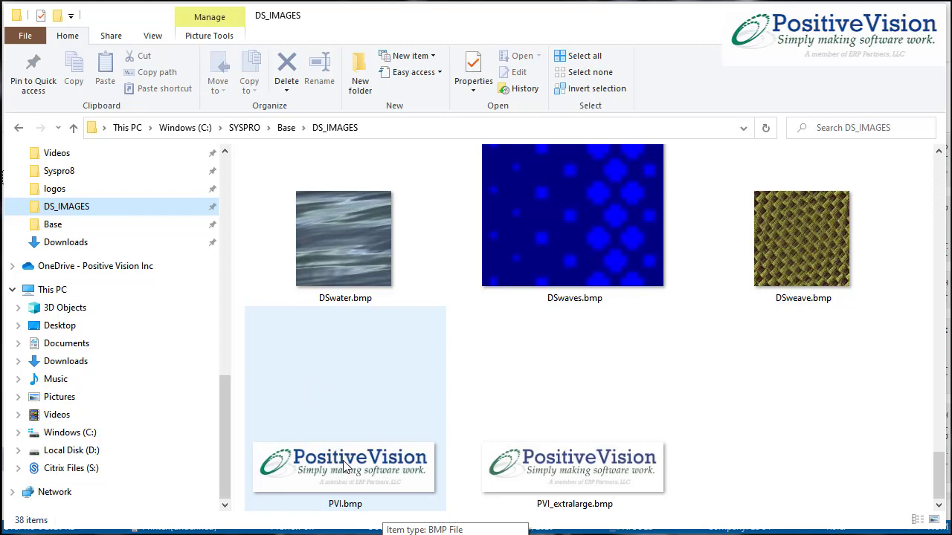
{"action": "left_click", "coordinate": [86, 223]}
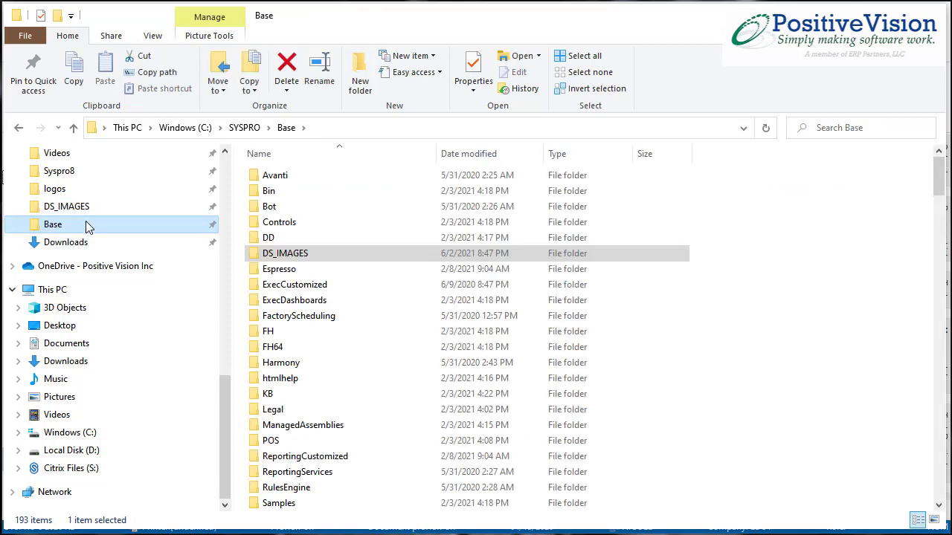
Step: Locate user.icn in C:\SYSPRO\Base and open it in Notepad
{"action": "left_click", "coordinate": [297, 331]}
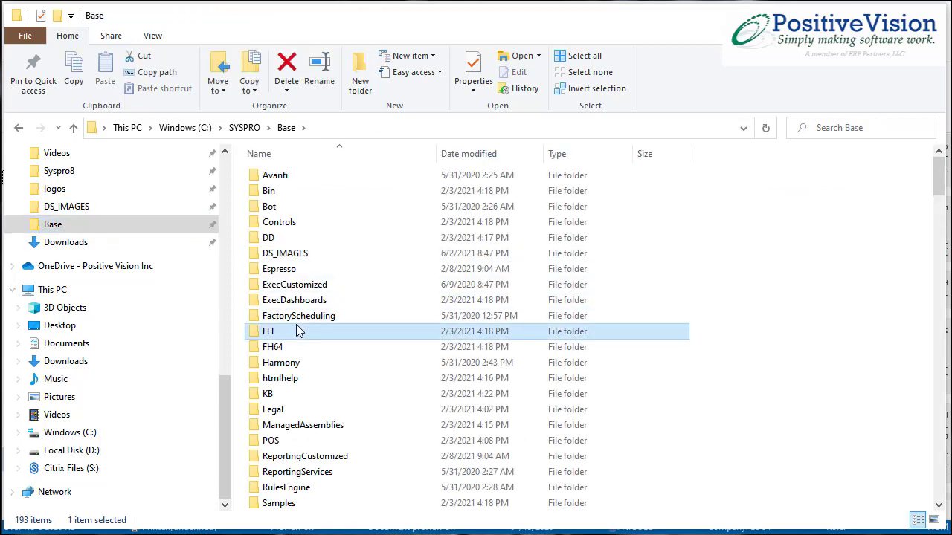
{"action": "key", "text": "u"}
{"action": "key", "text": "u"}
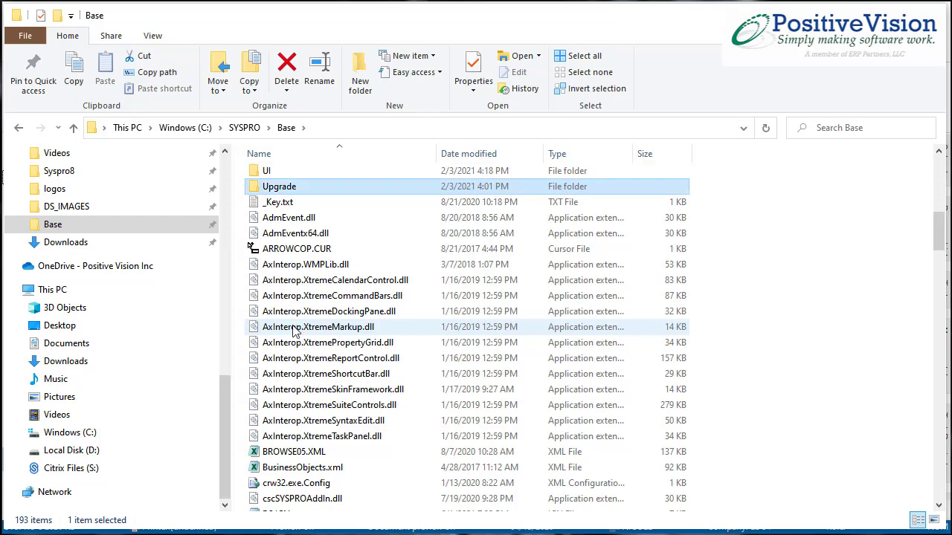
{"action": "left_click", "coordinate": [297, 331]}
{"action": "key", "text": "u"}
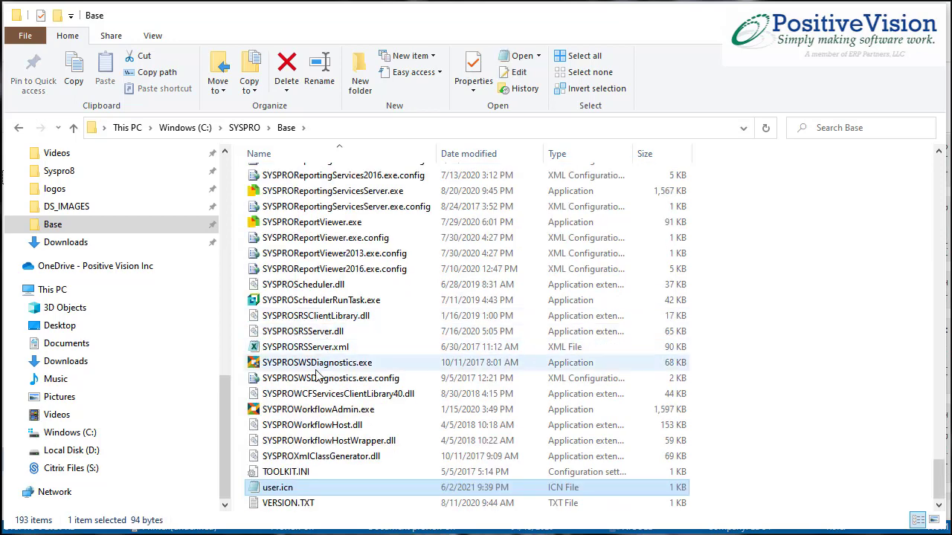
{"action": "double_click", "coordinate": [311, 491]}
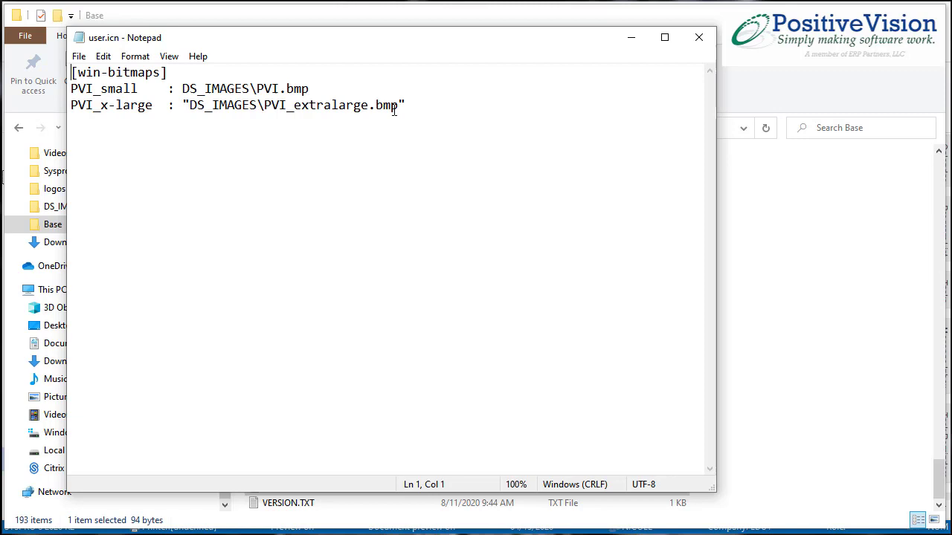
Step: Delete and re-paste the PVI_small and PVI_x-large lines under [win-bitmaps]
{"action": "left_click_drag", "start_coordinate": [416, 110], "coordinate": [52, 96]}
{"action": "key", "text": "ctrl+c"}
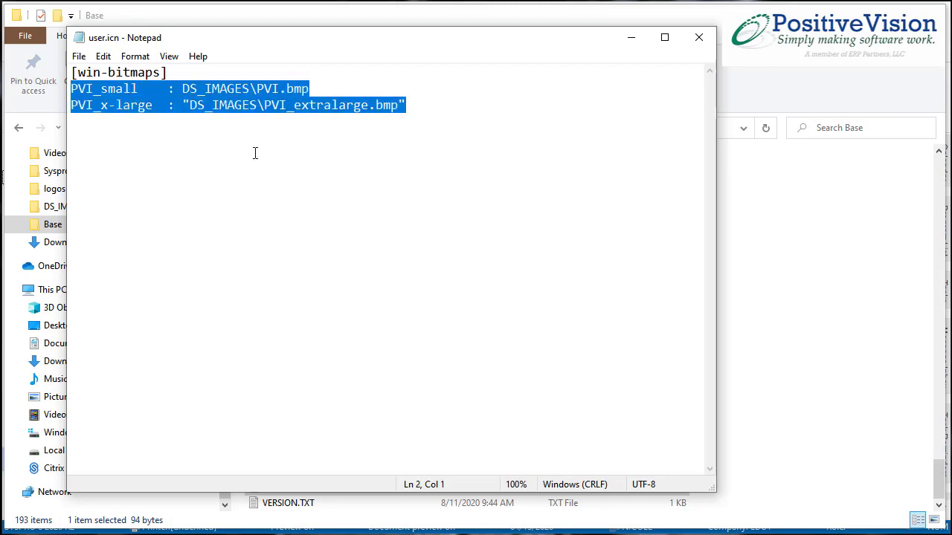
{"action": "key", "text": "Delete"}
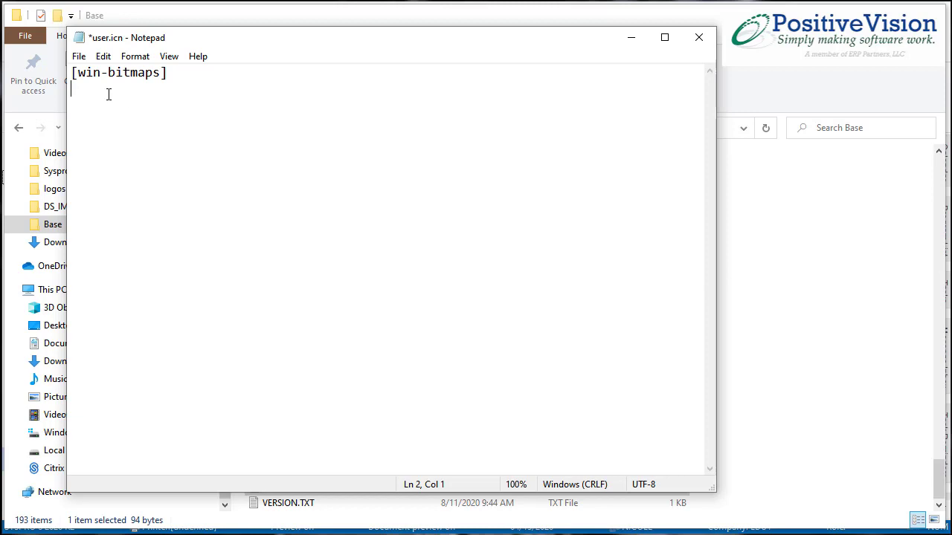
{"action": "key", "text": "ctrl+v"}
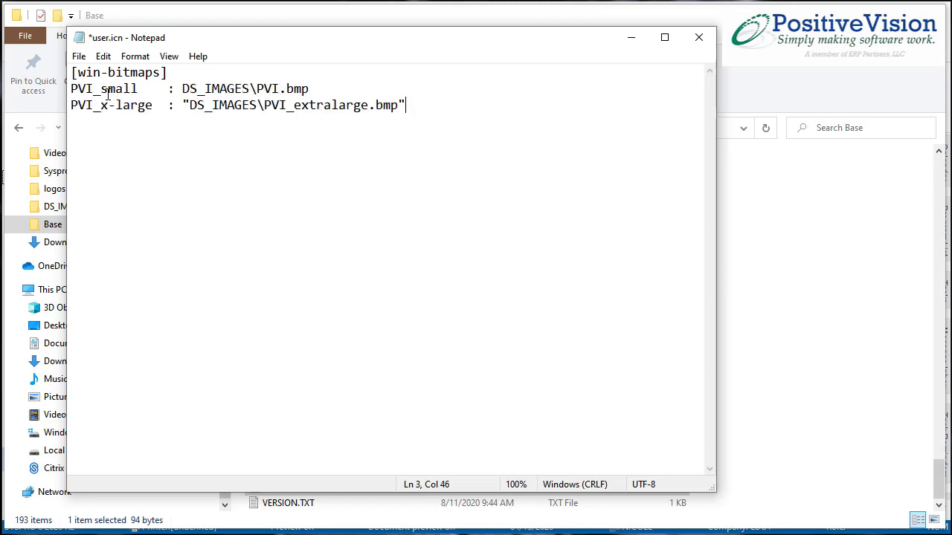
{"action": "left_click_drag", "start_coordinate": [138, 89], "coordinate": [72, 90]}
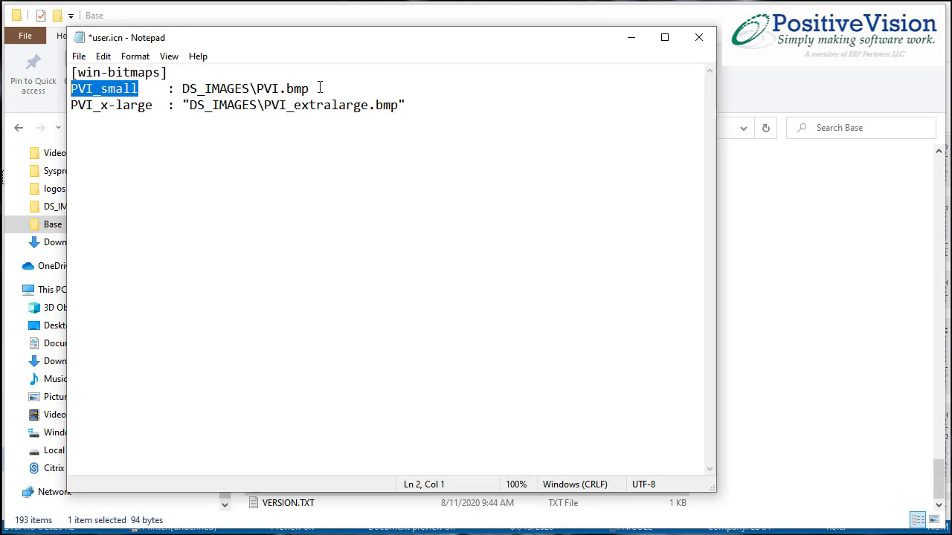
Step: Tidy the PVI_small (DS_IMAGES\PVI.bmp) and PVI_x-large (DS_IMAGES\PVI_extralarge.bmp) entries and save user.icn
{"action": "left_click", "coordinate": [182, 88]}
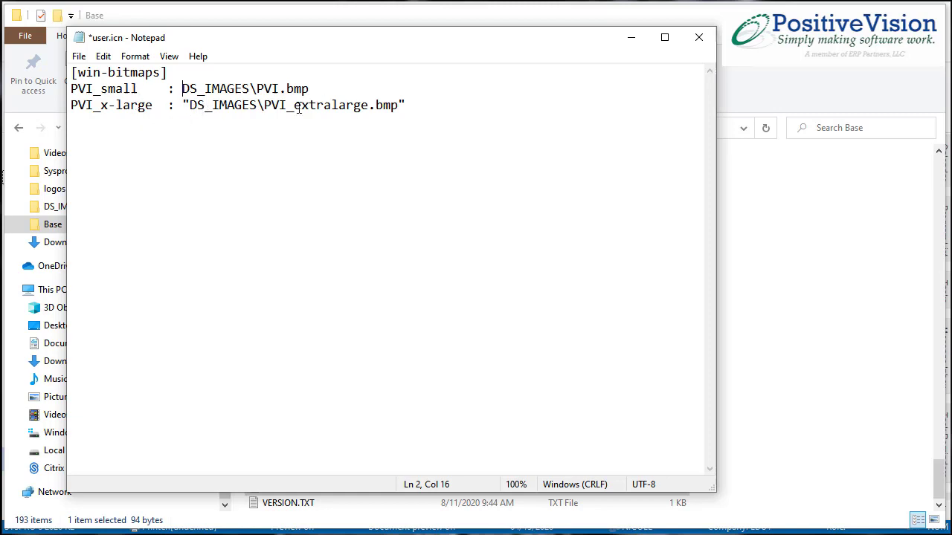
{"action": "left_click_drag", "start_coordinate": [266, 105], "coordinate": [368, 105]}
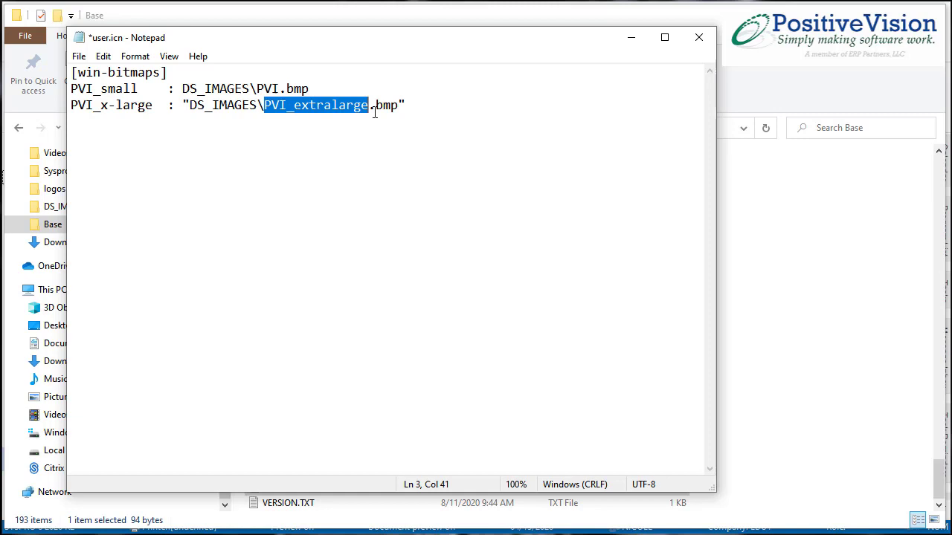
{"action": "left_click_drag", "start_coordinate": [373, 106], "coordinate": [403, 106]}
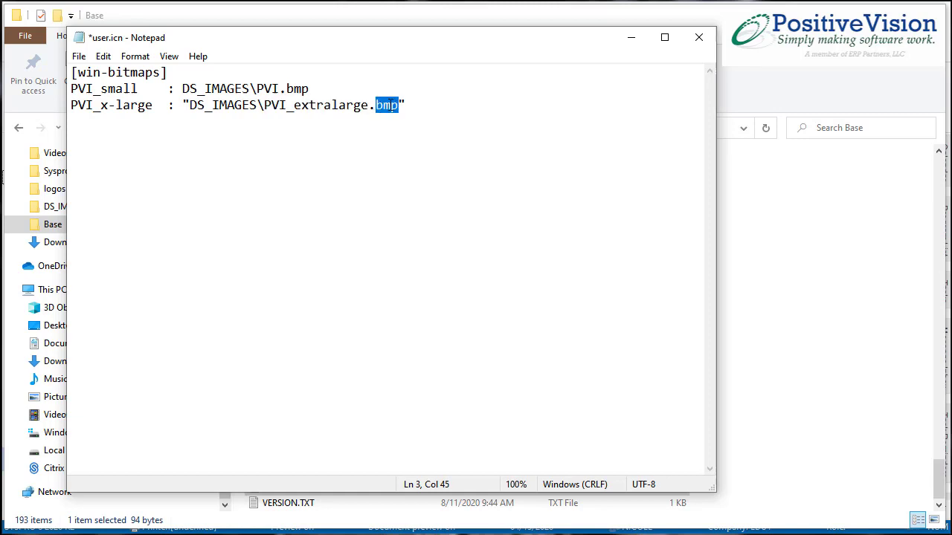
{"action": "left_click", "coordinate": [188, 104]}
{"action": "left_click", "coordinate": [408, 106]}
{"action": "left_click_drag", "start_coordinate": [152, 108], "coordinate": [169, 89]}
{"action": "left_click", "coordinate": [167, 105]}
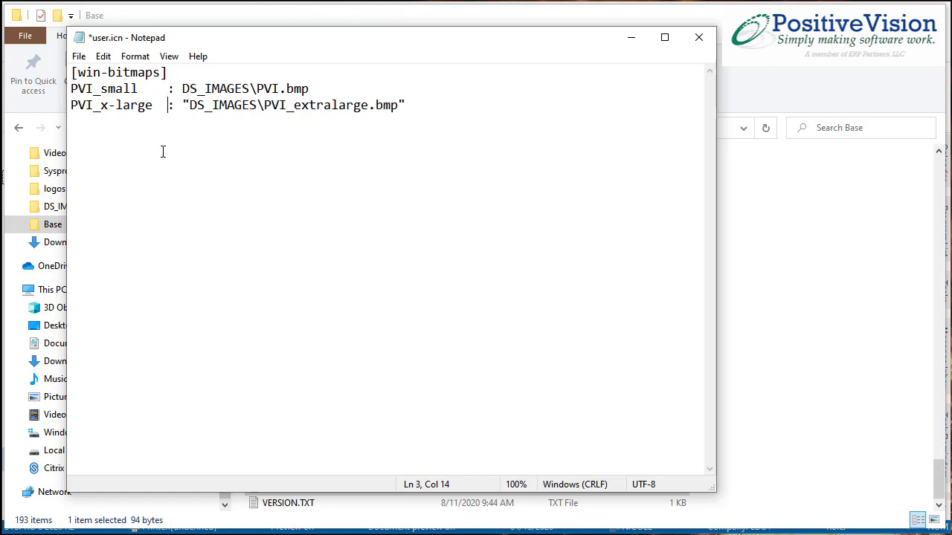
{"action": "left_click", "coordinate": [78, 56]}
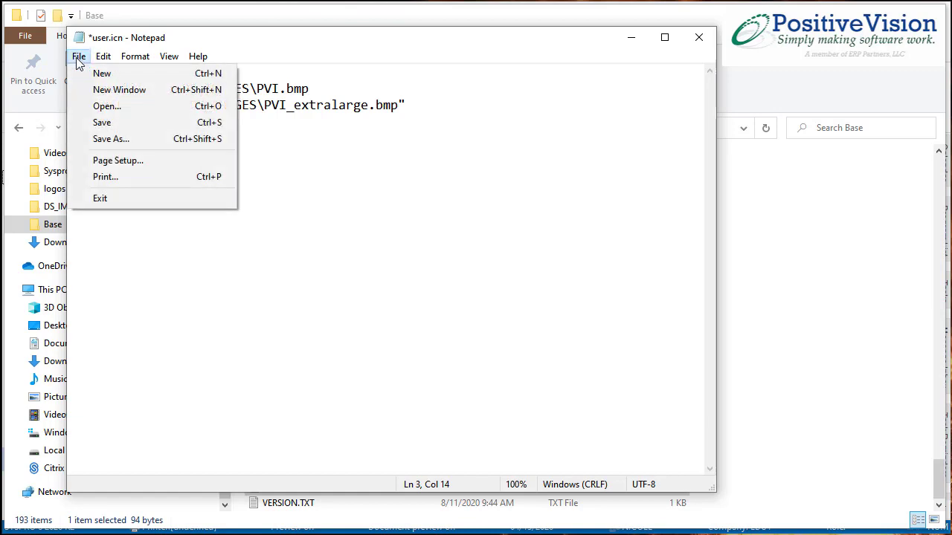
{"action": "left_click", "coordinate": [97, 123]}
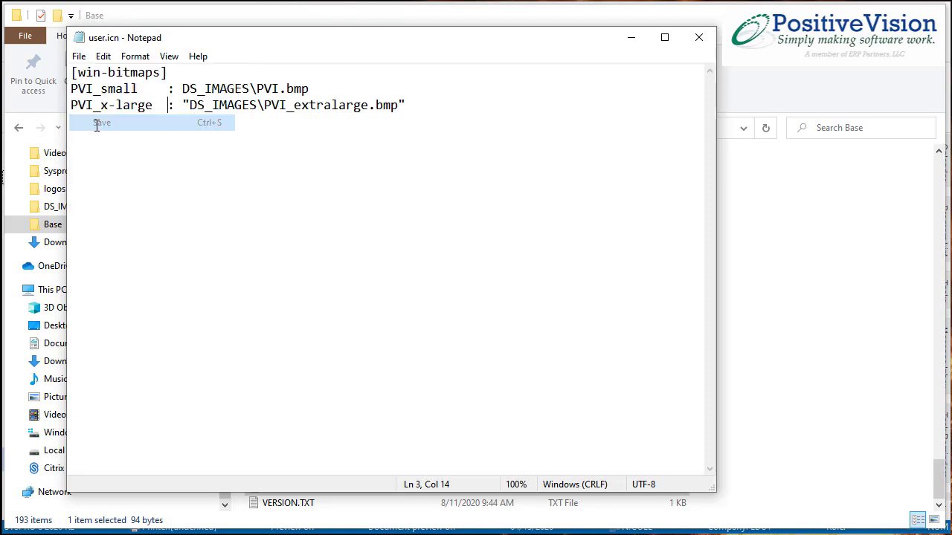
Step: Close Notepad and confirm PVI.bmp and PVI_extralarge.bmp exist in the DS_IMAGES folder
{"action": "left_click", "coordinate": [690, 37]}
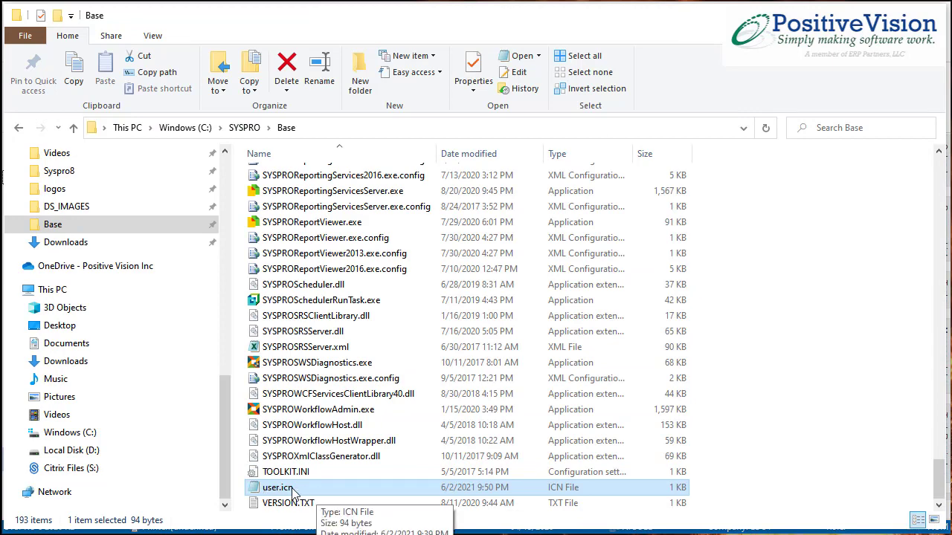
{"action": "left_click", "coordinate": [82, 206]}
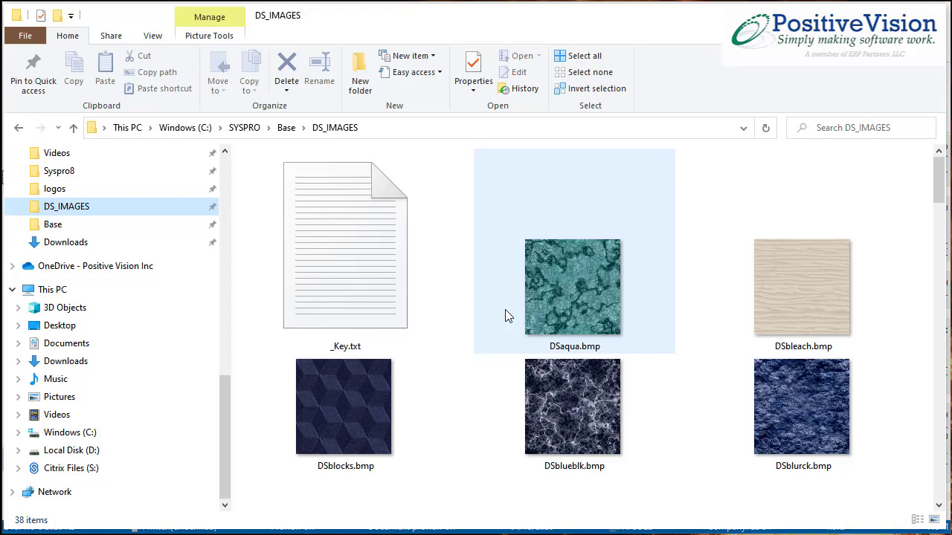
{"action": "left_click_drag", "start_coordinate": [943, 183], "coordinate": [942, 476]}
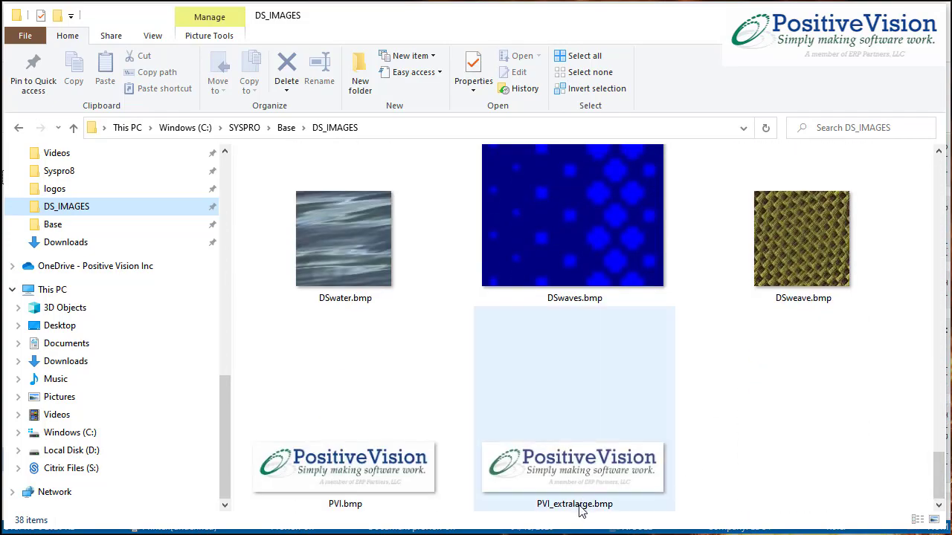
{"action": "left_click", "coordinate": [587, 485]}
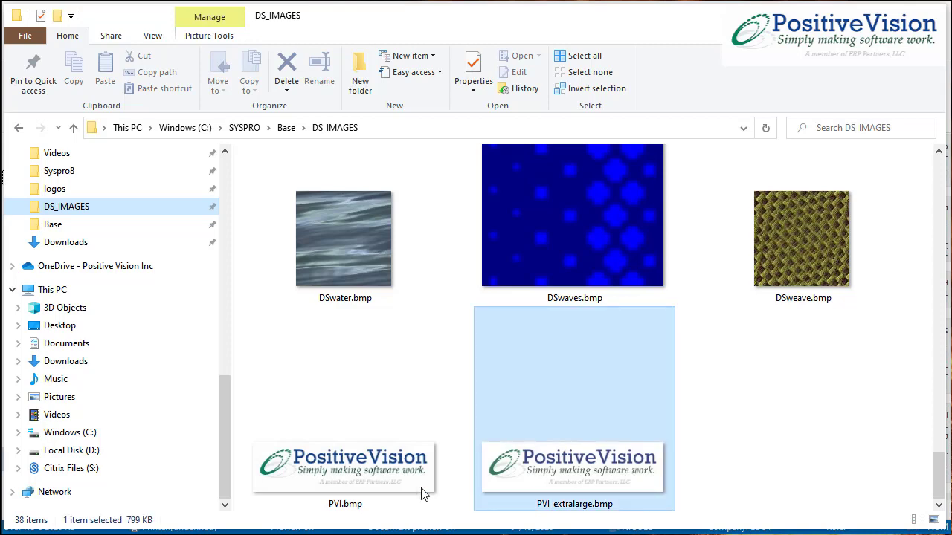
{"action": "left_click", "coordinate": [372, 477]}
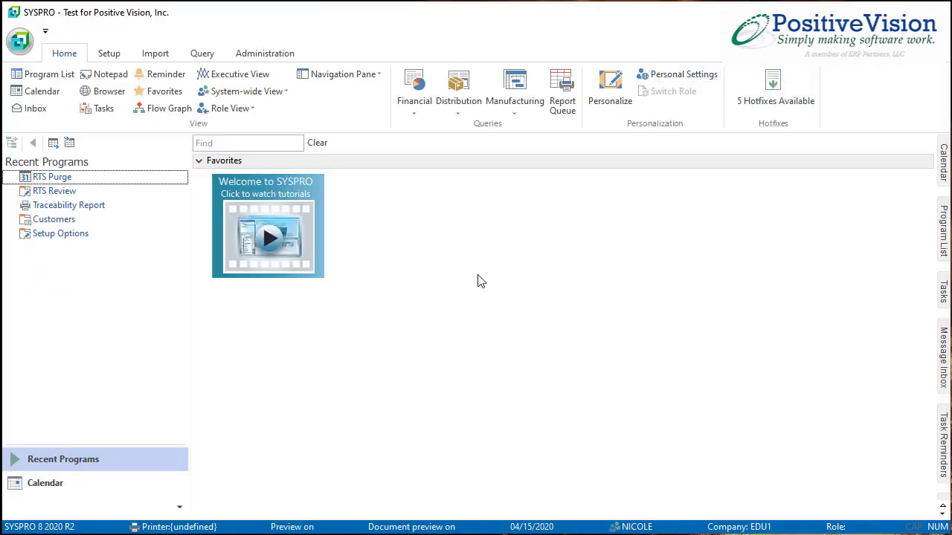
{"action": "left_click", "coordinate": [21, 41]}
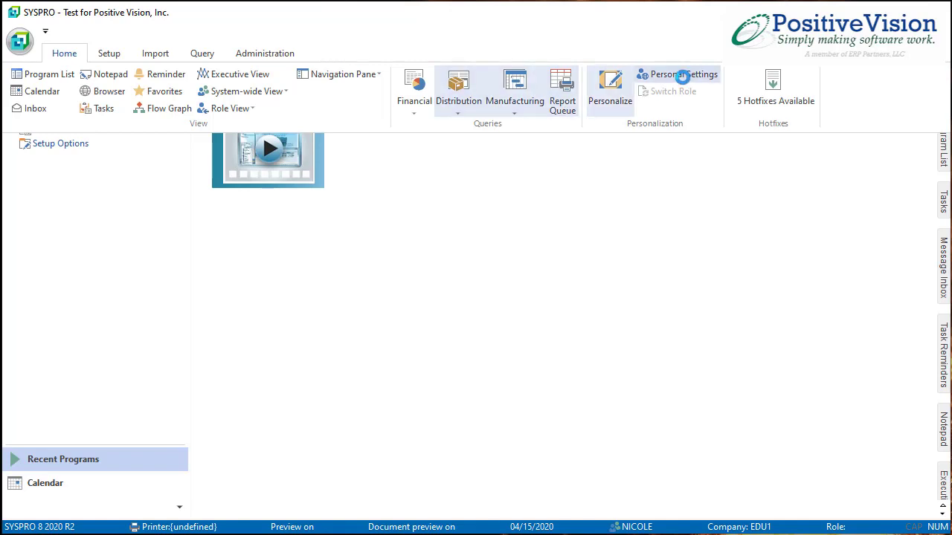
Step: Set the backdrop bitmap to PVI_small, saved for this company only, and apply it
{"action": "left_click", "coordinate": [612, 89]}
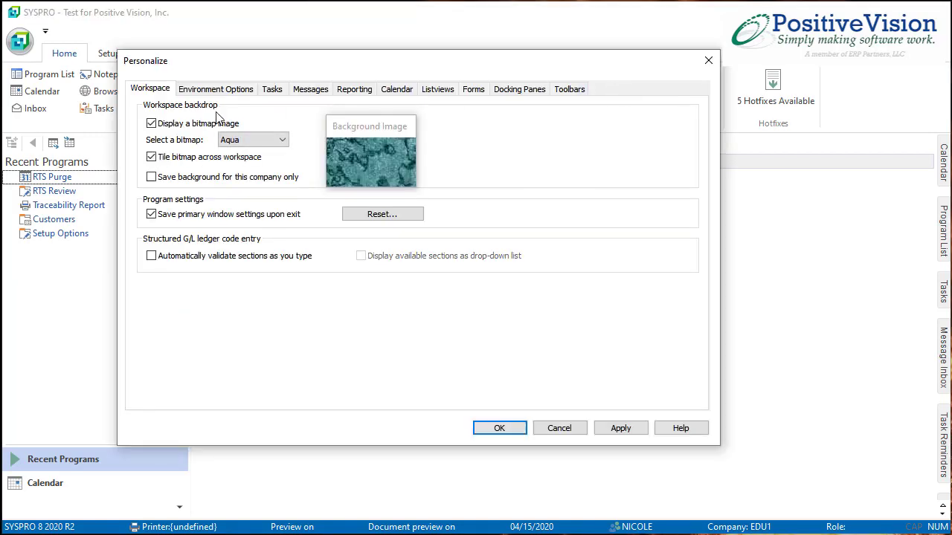
{"action": "left_click", "coordinate": [283, 141]}
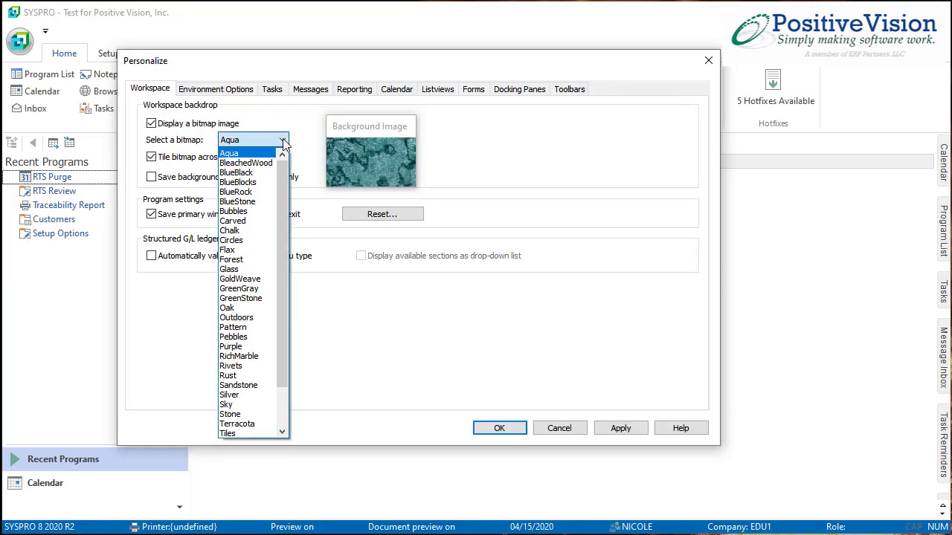
{"action": "left_click_drag", "start_coordinate": [283, 157], "coordinate": [284, 231]}
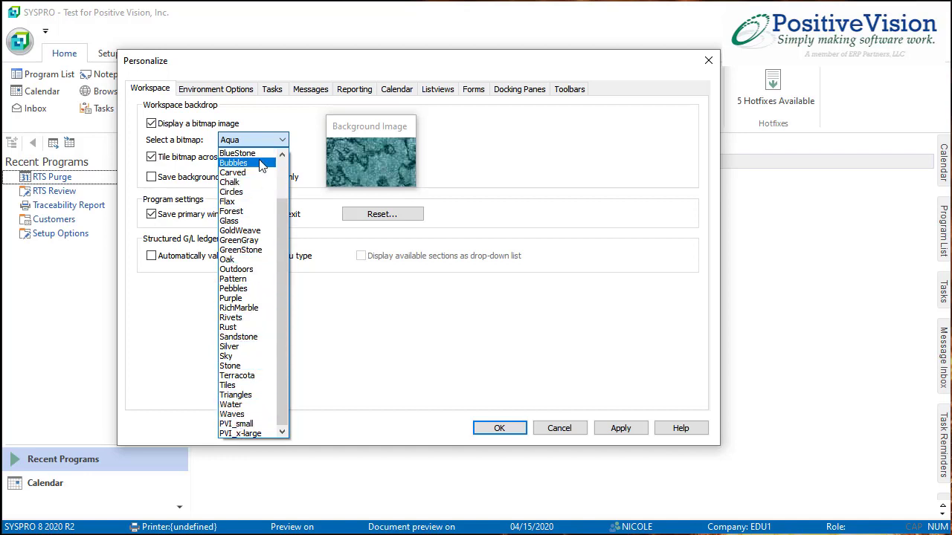
{"action": "left_click", "coordinate": [244, 424]}
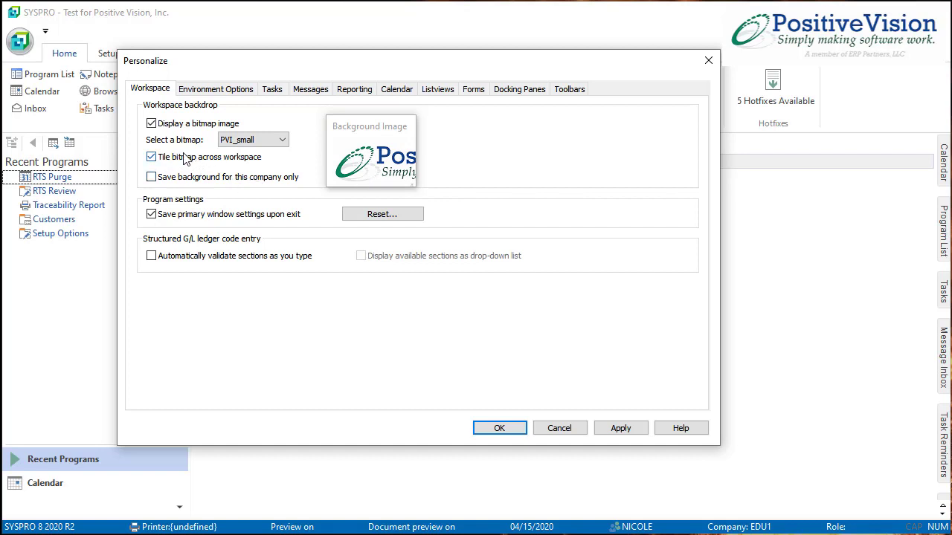
{"action": "left_click", "coordinate": [153, 178]}
{"action": "left_click", "coordinate": [499, 429]}
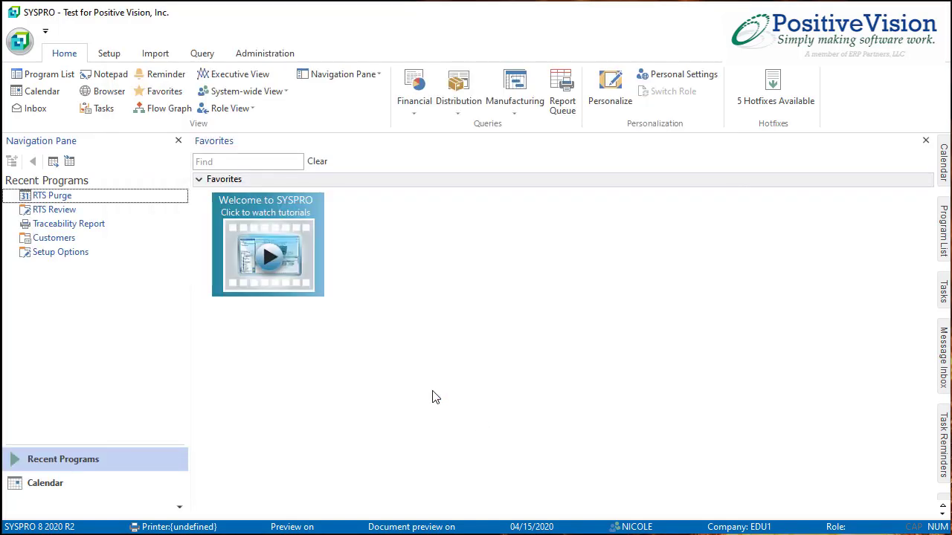
Step: Exit SYSPRO and log back into the Test for Positive Vision company (EDU1)
{"action": "left_click", "coordinate": [20, 42]}
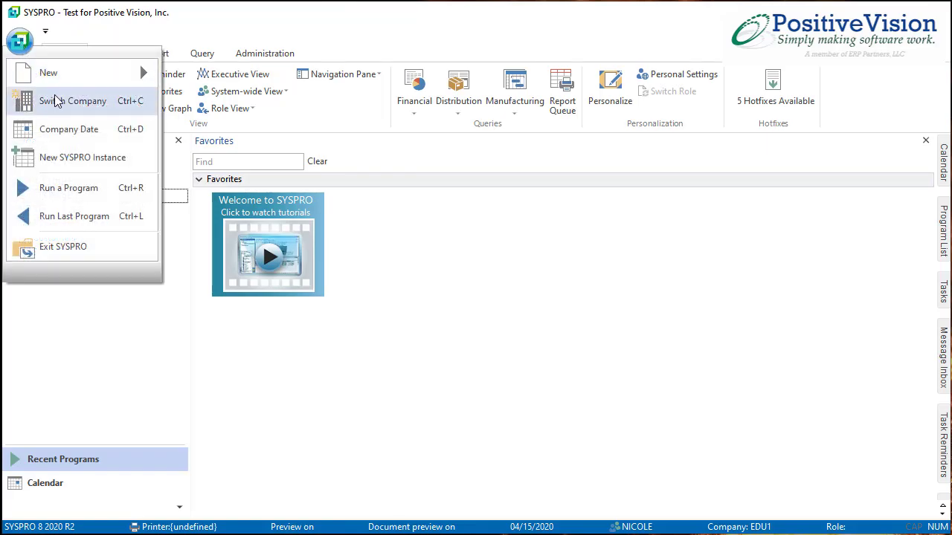
{"action": "left_click", "coordinate": [64, 246]}
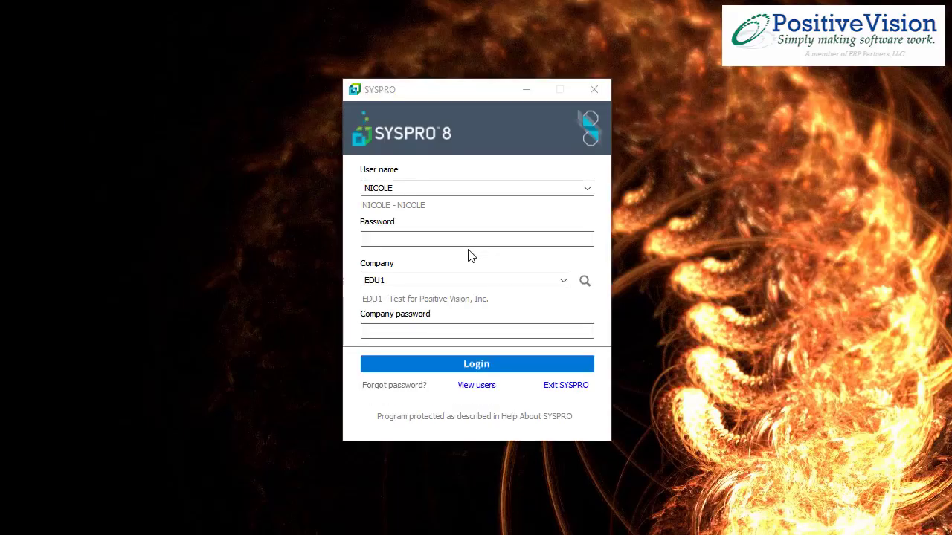
{"action": "left_click", "coordinate": [498, 367]}
{"action": "left_click", "coordinate": [497, 368]}
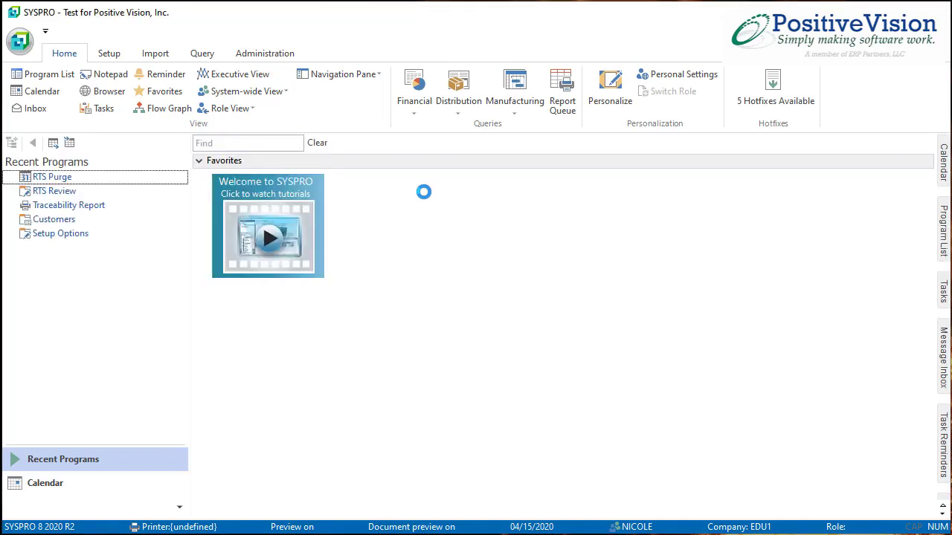
Step: Switch the backdrop to PVI_x-large with tiling turned off and apply it
{"action": "left_click", "coordinate": [610, 89]}
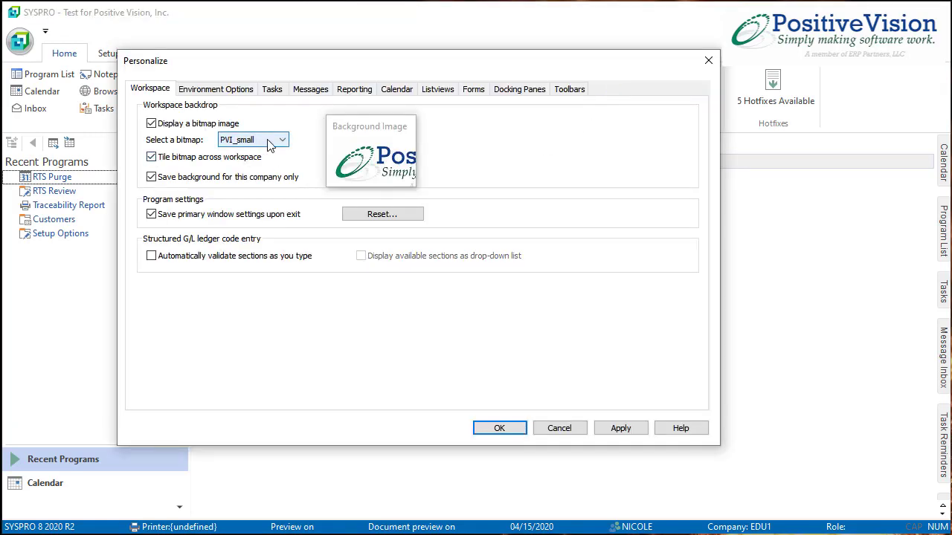
{"action": "left_click", "coordinate": [270, 142]}
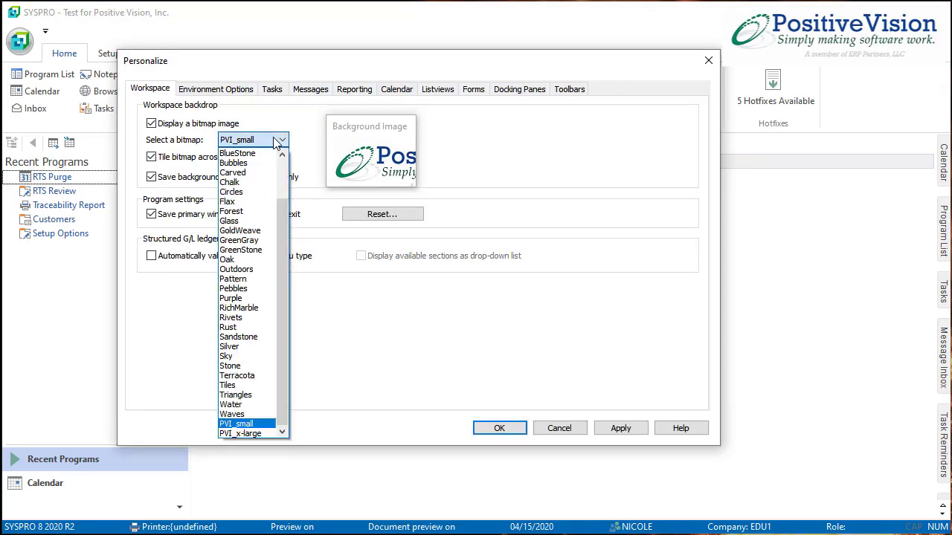
{"action": "left_click", "coordinate": [244, 434]}
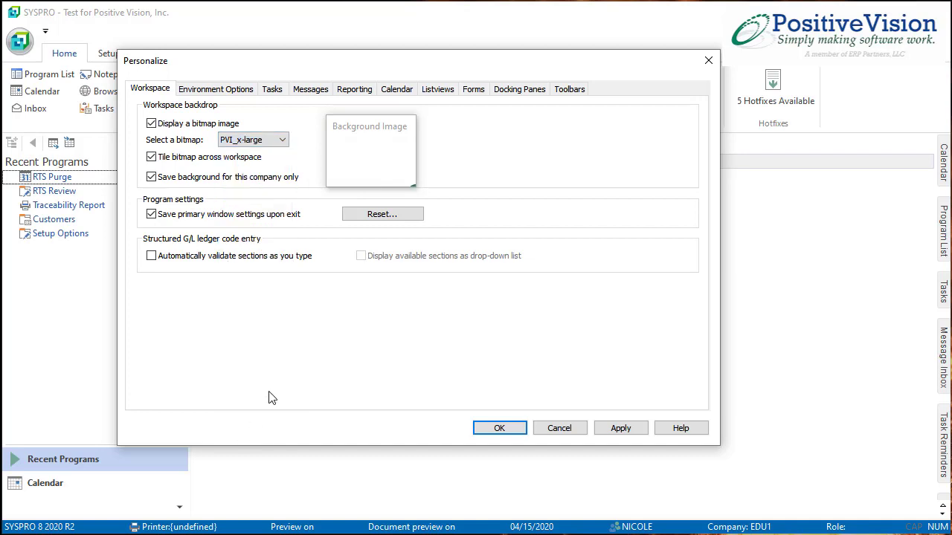
{"action": "left_click", "coordinate": [155, 158]}
{"action": "left_click", "coordinate": [499, 429]}
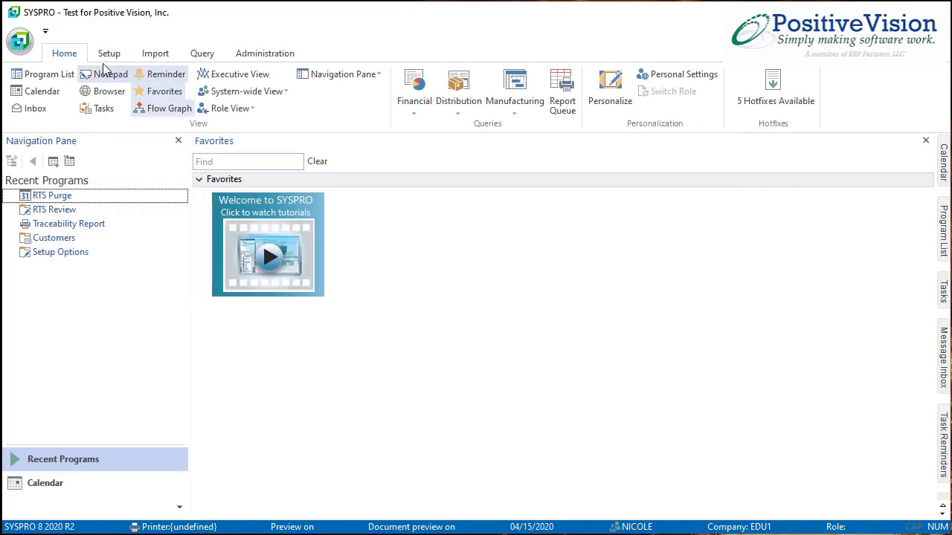
Step: Exit SYSPRO and log back in to reload the workspace with the large logo
{"action": "left_click", "coordinate": [16, 42]}
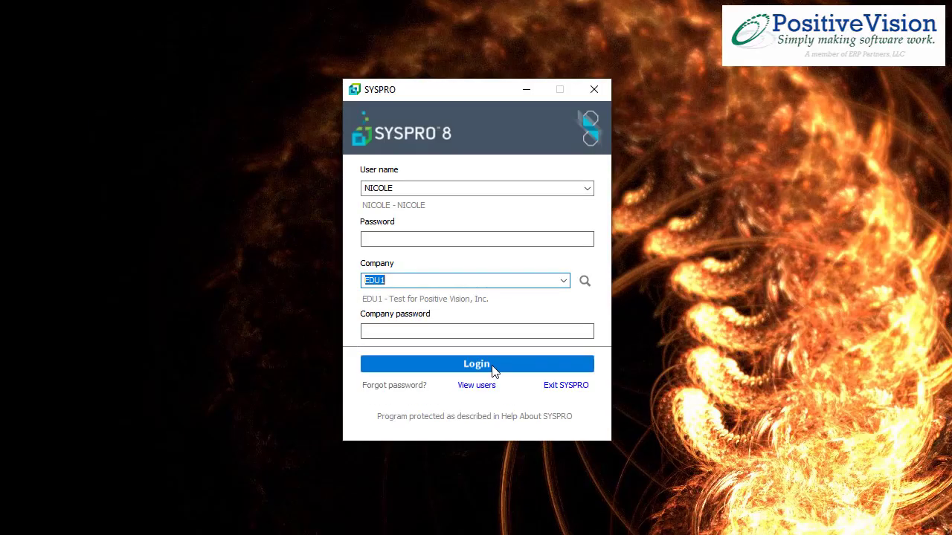
{"action": "left_click", "coordinate": [493, 368]}
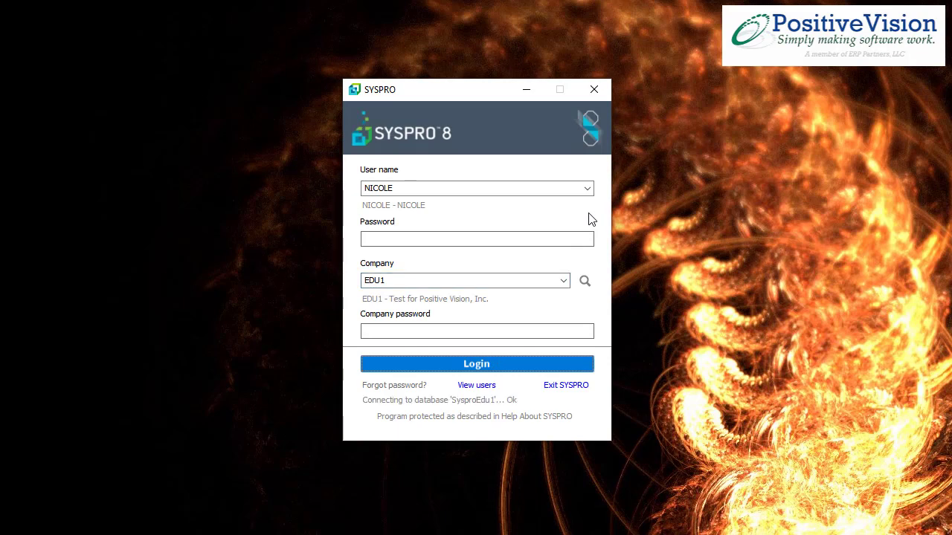